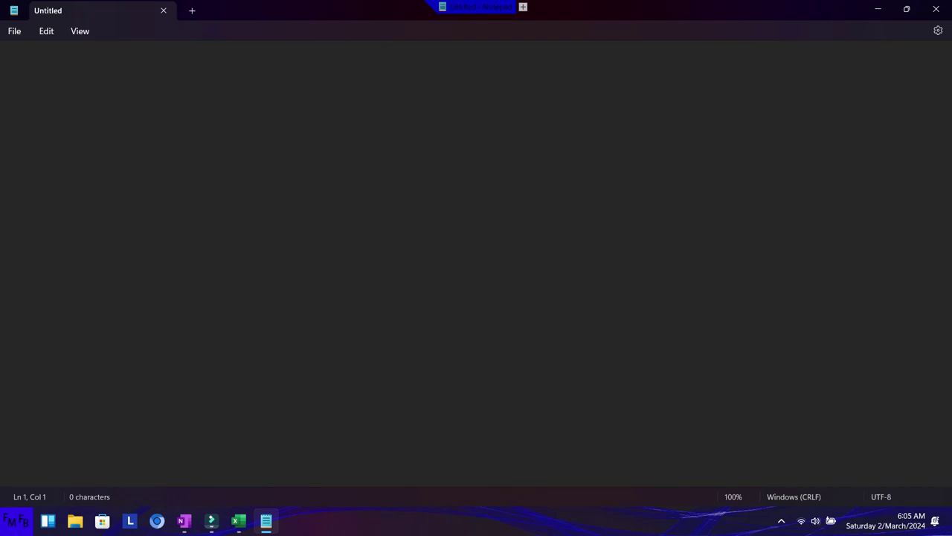
Write the intro 'In this video, I will show you 4 ways on how to zoom the content in an Excel spreadsheet' and its Spanish translation
{"action": "type", "text": "In this video, I will show you "}
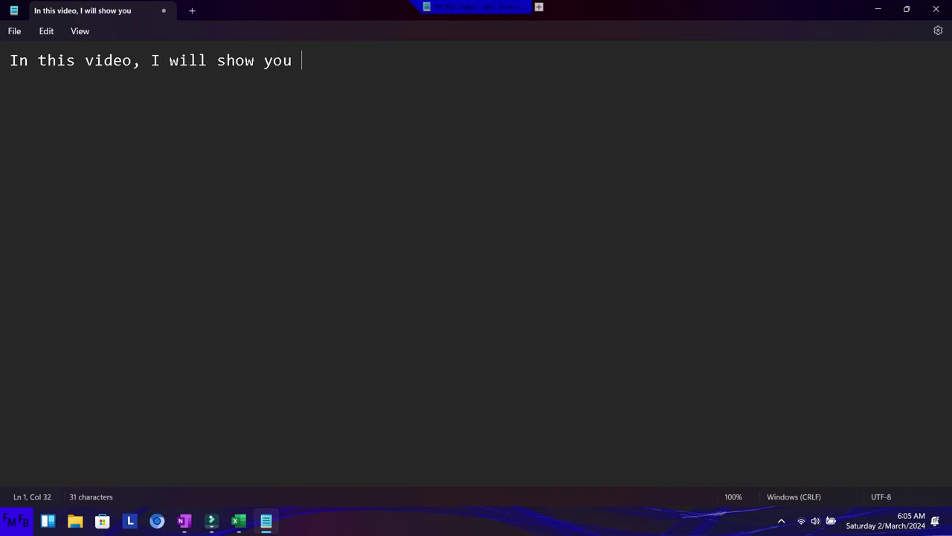
{"action": "type", "text": "4 ways"}
{"action": "type", "text": " on how to zoom an e"}
{"action": "key", "text": "BackSpace"}
{"action": "key", "text": "BackSpace"}
{"action": "key", "text": "BackSpace"}
{"action": "key", "text": "BackSpace"}
{"action": "key", "text": "BackSpace"}
{"action": "type", "text": "the content in "}
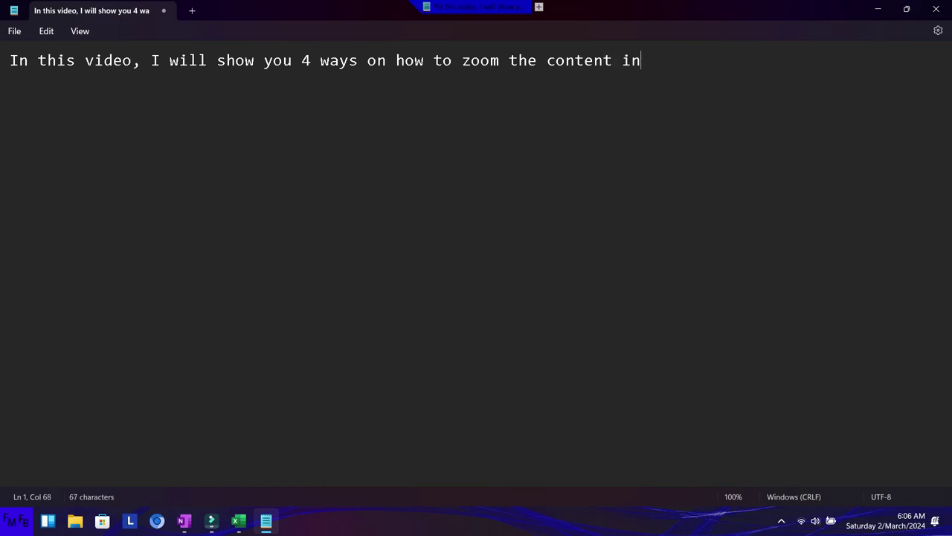
{"action": "type", "text": "an Excel spreadsheet./"}
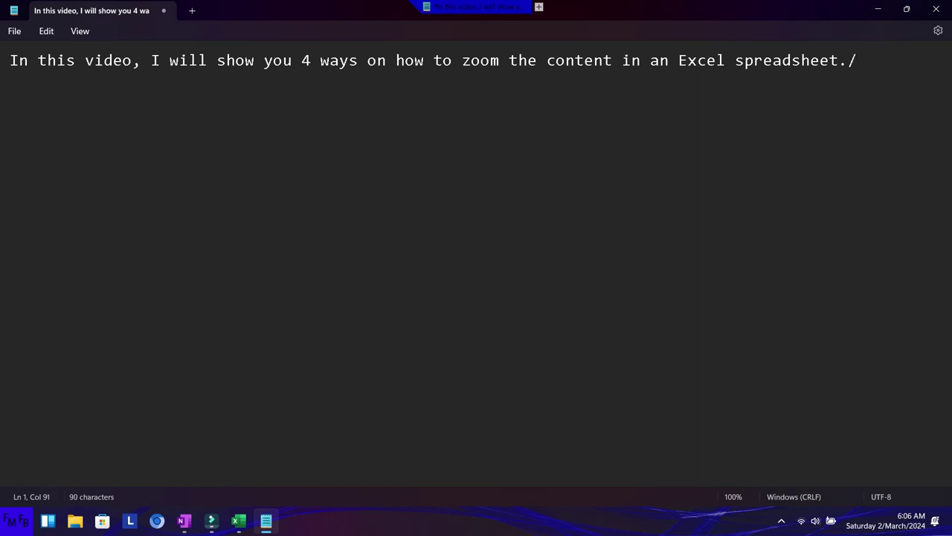
{"action": "type", "text": "En este video, yo "}
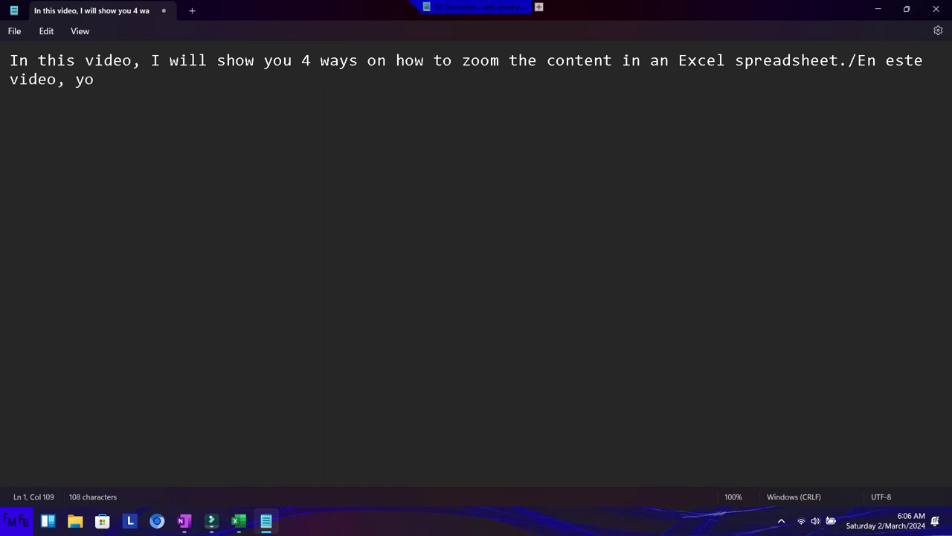
{"action": "type", "text": "les mostraré 4 formas de como "}
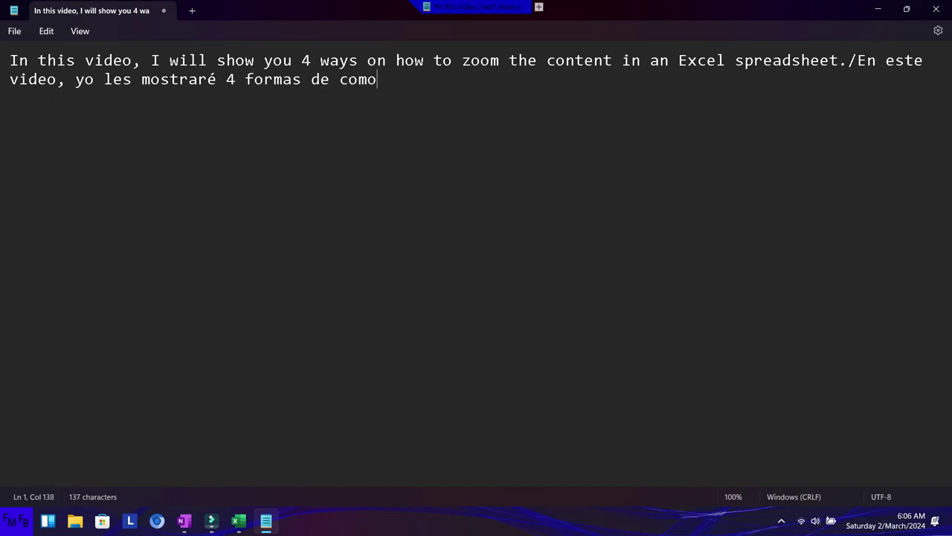
{"action": "type", "text": "ag"}
{"action": "type", "text": "ranad"}
{"action": "key", "text": "BackSpace"}
{"action": "key", "text": "BackSpace"}
{"action": "type", "text": "dar el contenido en Excel."}
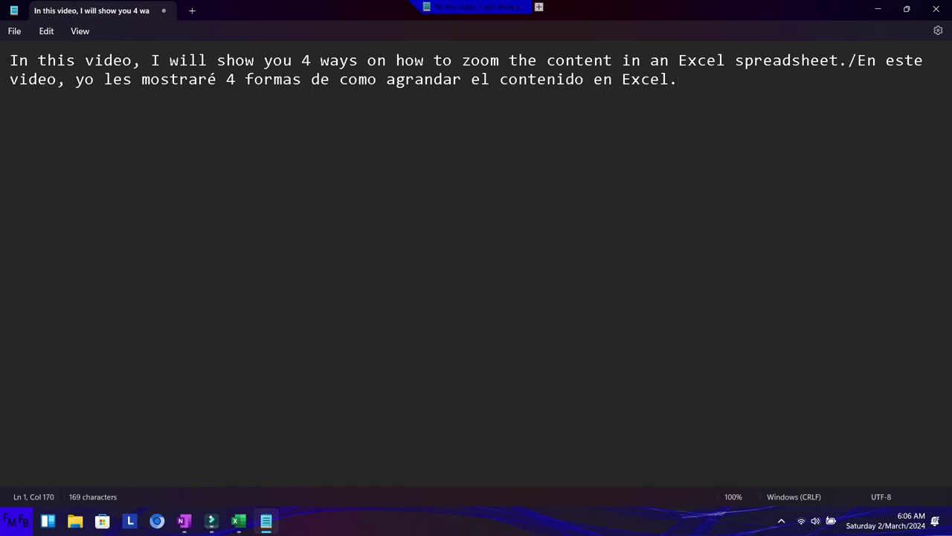
{"action": "key", "text": "Return"}
Add line 2, 'press ctrl and use the scroll wheel in your mouse', with its Spanish version, then switch to Excel
{"action": "type", "text": "The easiest way is to "}
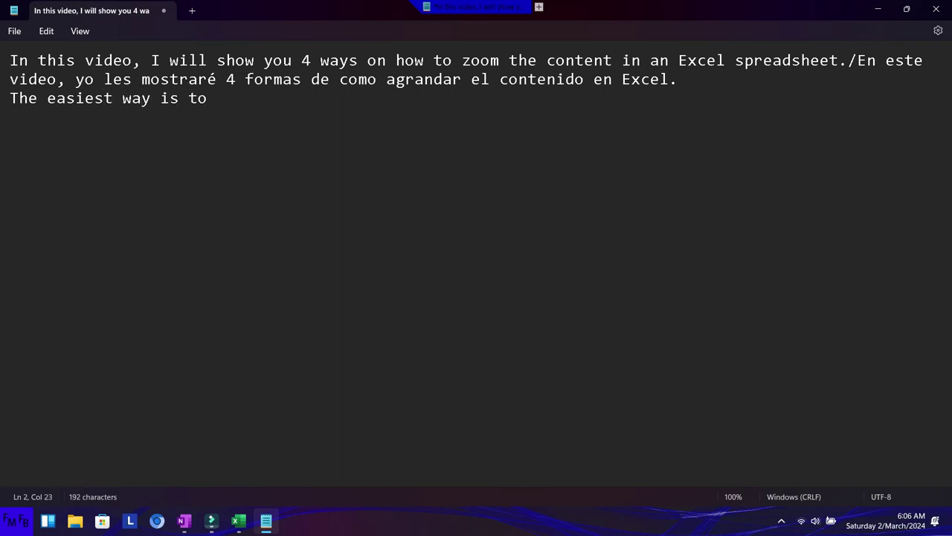
{"action": "type", "text": "press ctrl"}
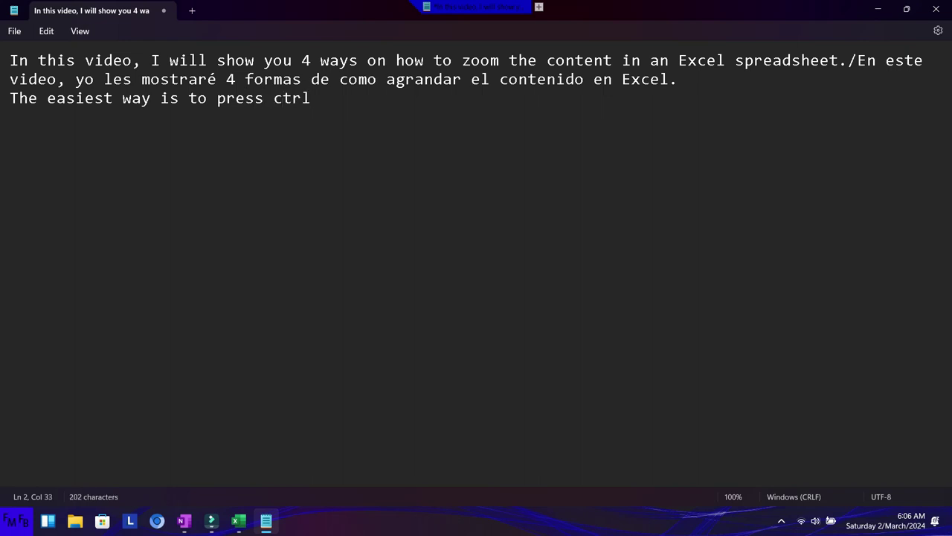
{"action": "type", "text": " and "}
{"action": "type", "text": "use the "}
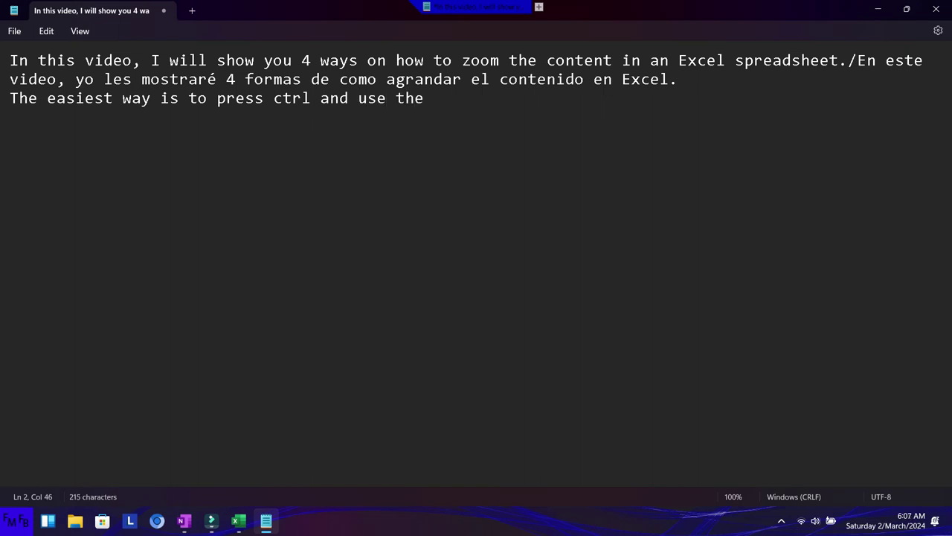
{"action": "type", "text": "scroll whe"}
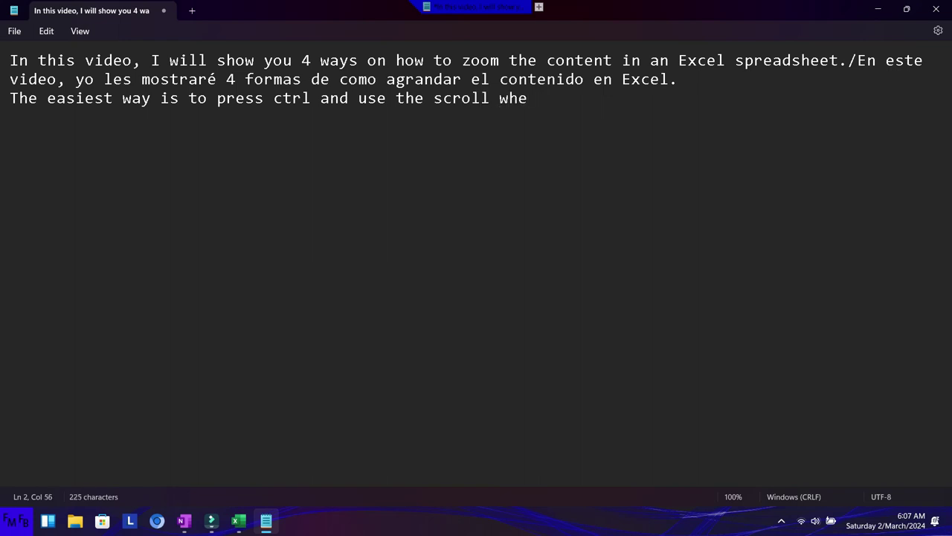
{"action": "type", "text": "el in you"}
{"action": "type", "text": "r mouse./"}
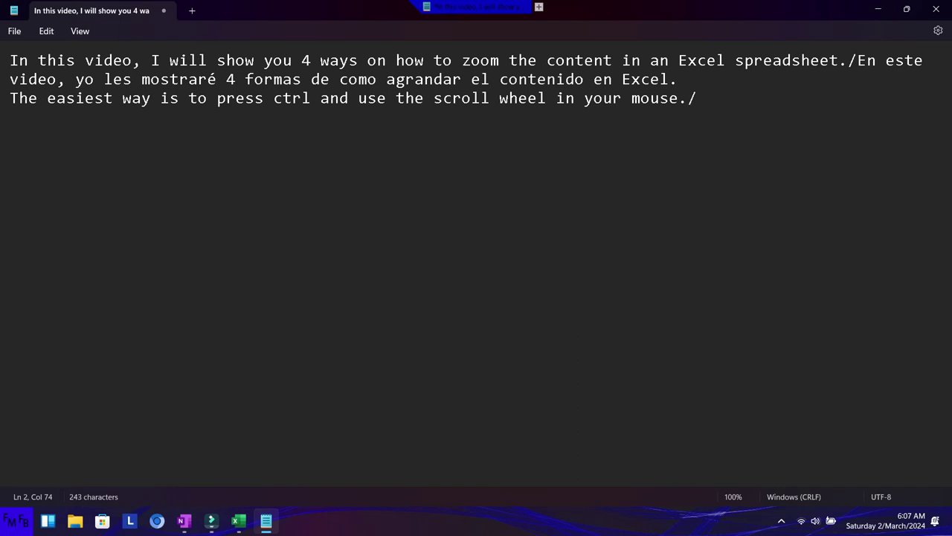
{"action": "type", "text": "La forma m"}
{"action": "type", "text": "ás fácil es "}
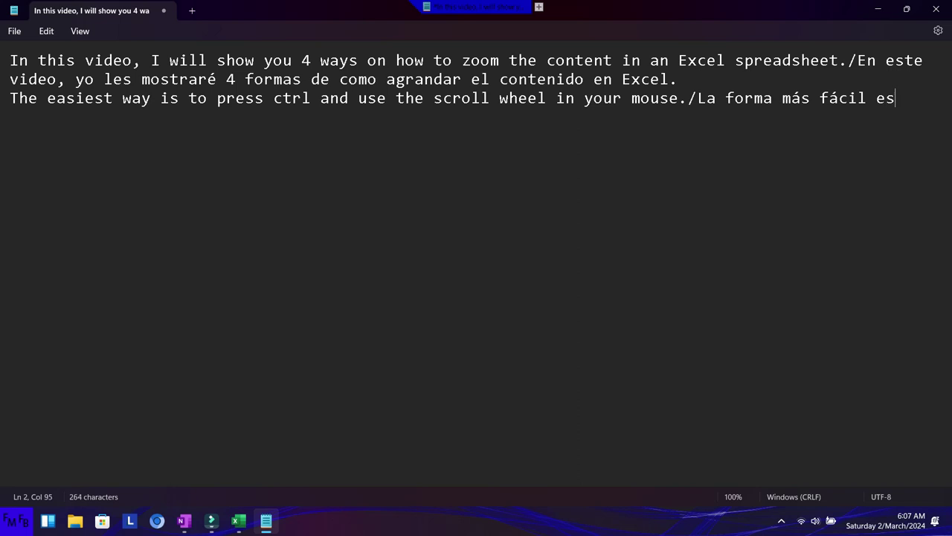
{"action": "type", "text": "presionar ctrl "}
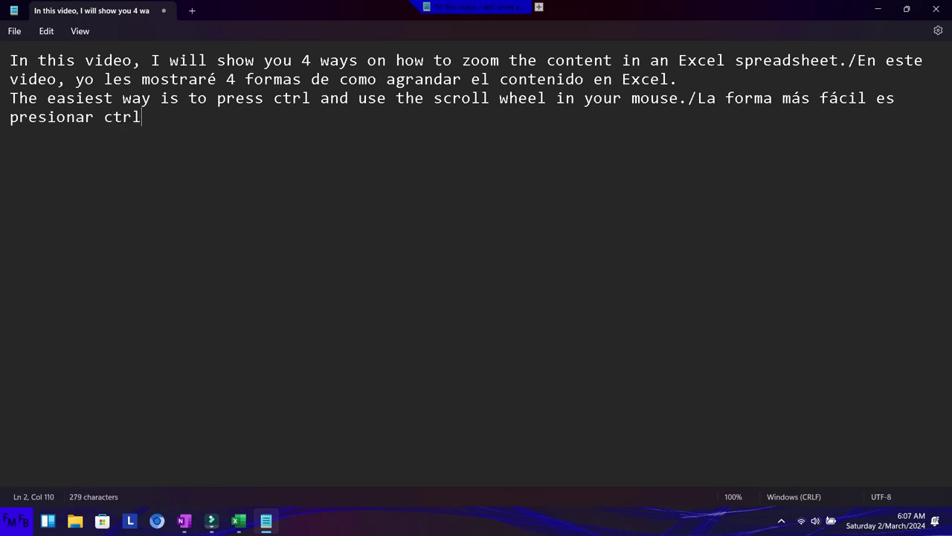
{"action": "type", "text": "y usar el scroll en el mouse."}
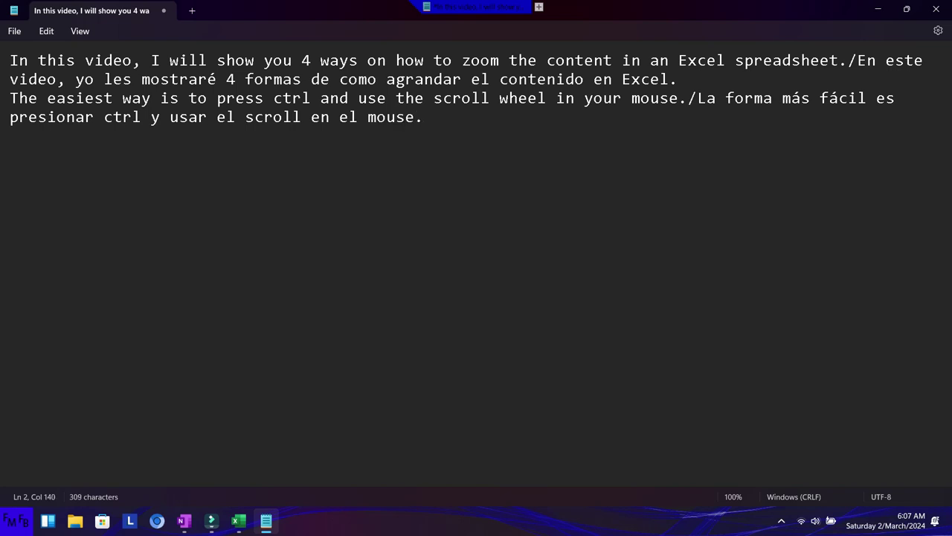
{"action": "key", "text": "alt+Tab"}
{"action": "key", "text": "alt+Tab"}
{"action": "key", "text": "alt+Tab"}
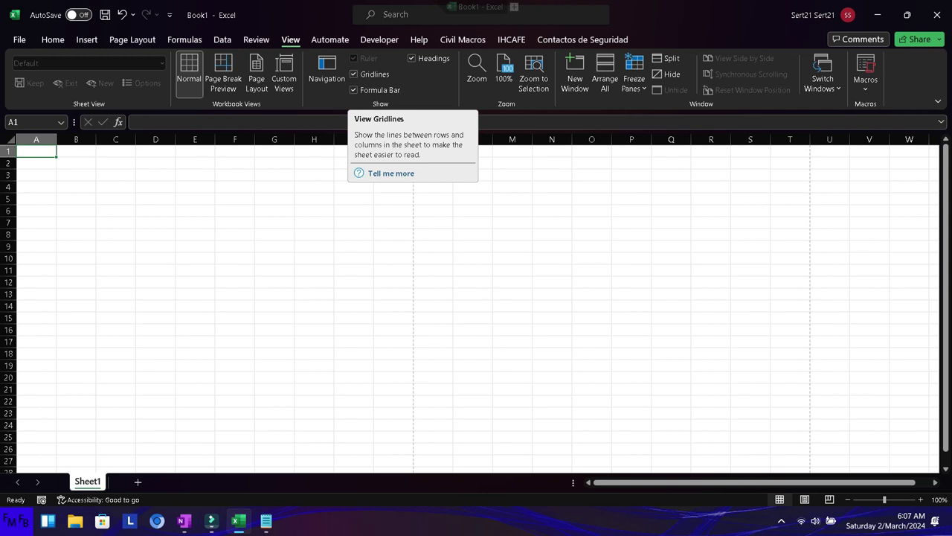
Zoom the blank Book1 sheet from 100% down to 55% with Ctrl+scroll wheel, then return to Notepad
{"action": "scroll", "coordinate": [476, 305], "scroll_direction": "down", "scroll_amount": 2, "text": "ctrl"}
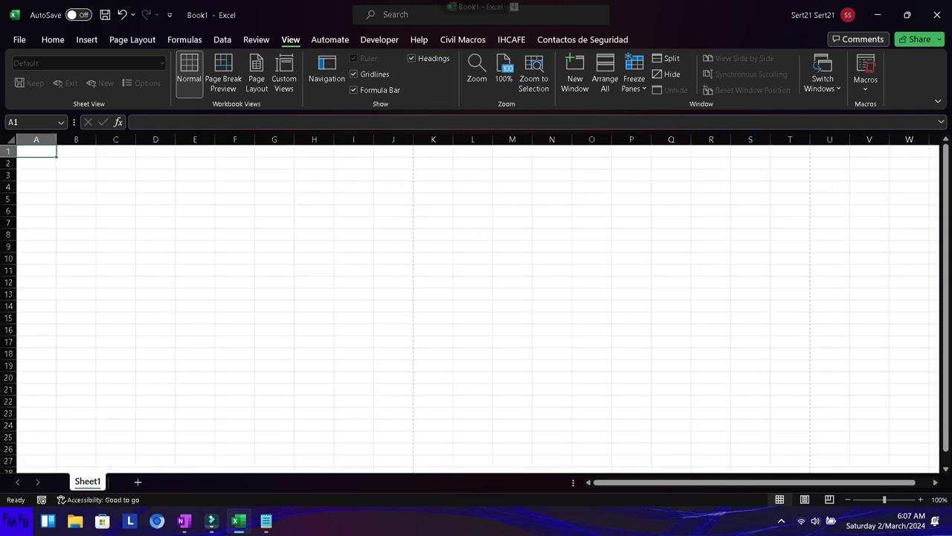
{"action": "scroll", "coordinate": [476, 305], "scroll_direction": "down", "scroll_amount": 1, "text": "ctrl"}
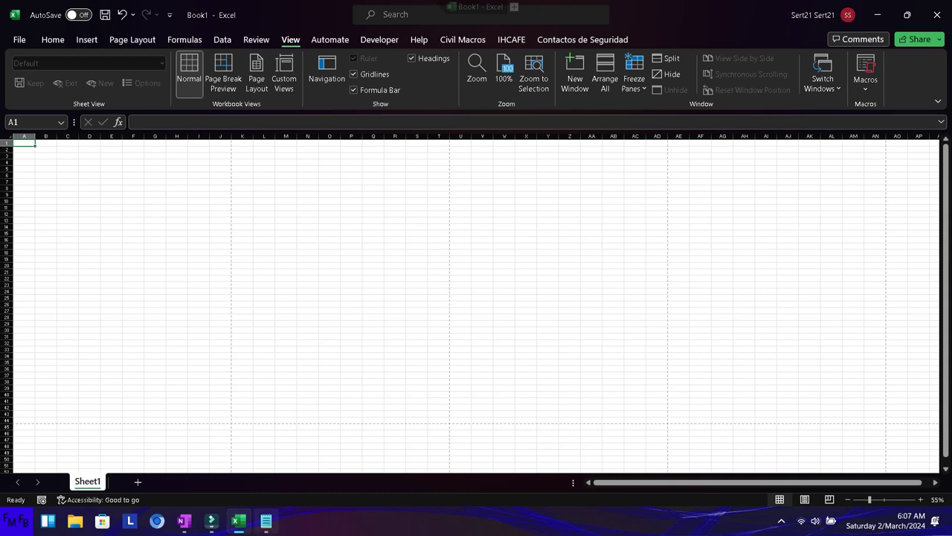
{"action": "left_click", "coordinate": [266, 520]}
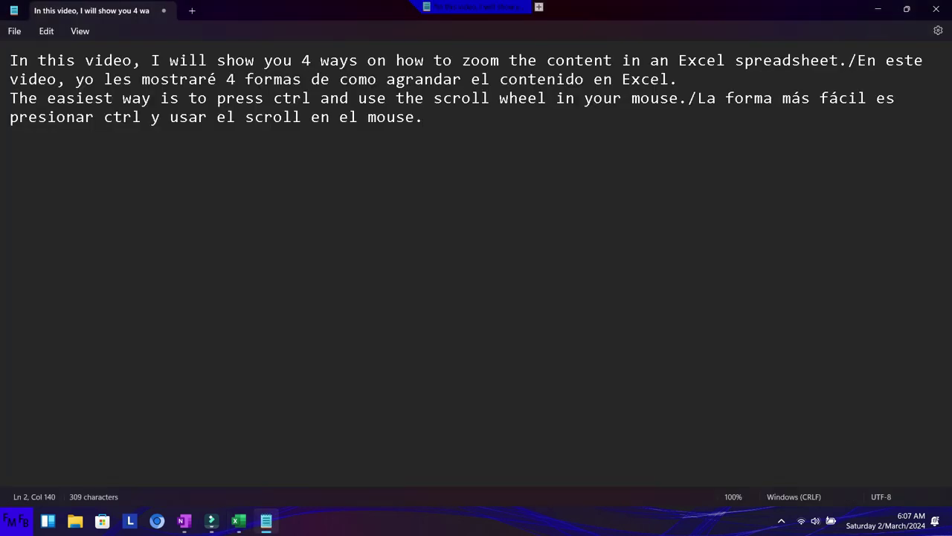
Add line 3, 'Another way is to press shift+alt++ and shift+alt+-', checking Excel midway
{"action": "key", "text": "Return"}
{"action": "type", "text": "Another way is to "}
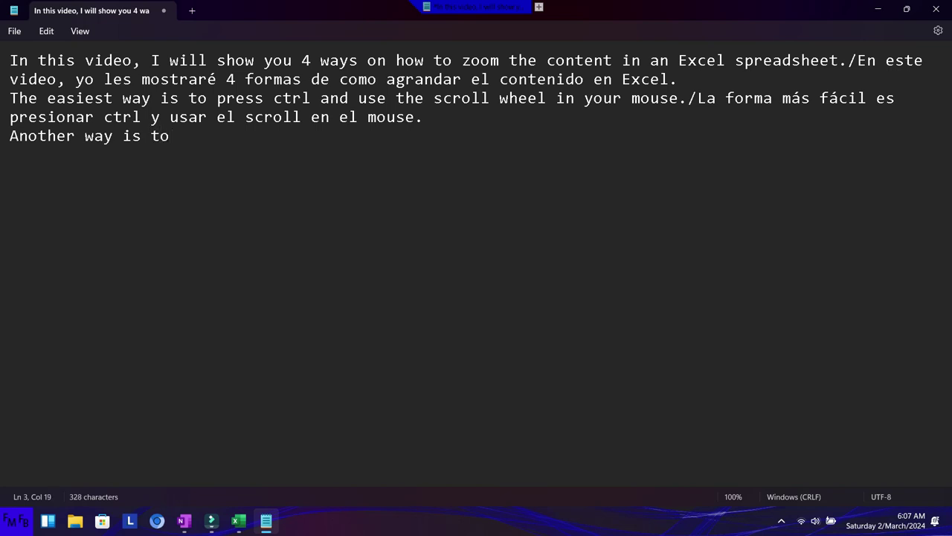
{"action": "type", "text": "press shift"}
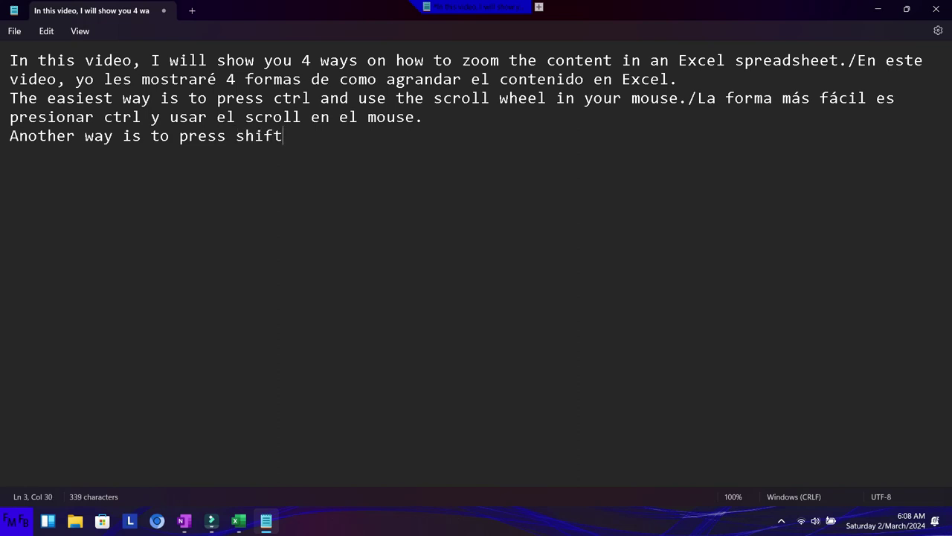
{"action": "key", "text": "alt+Tab"}
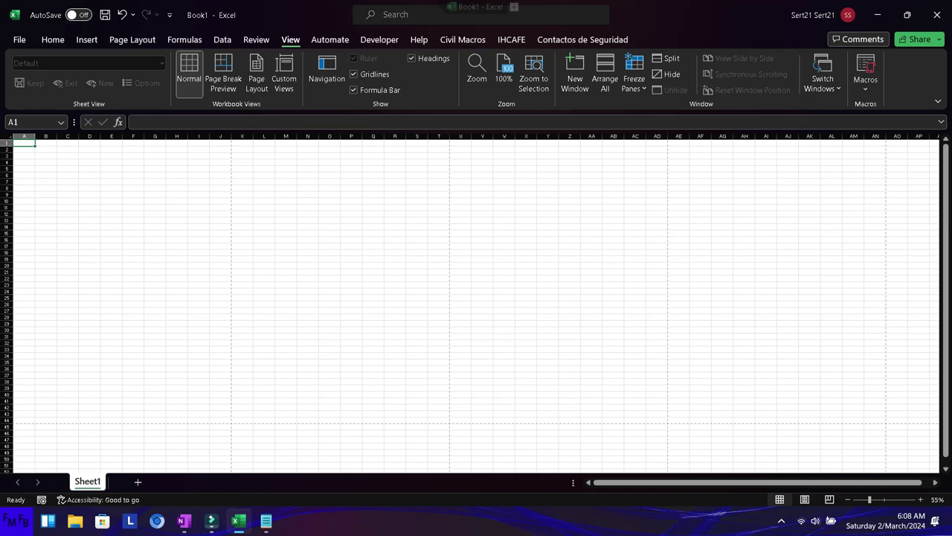
{"action": "scroll", "coordinate": [476, 303], "scroll_direction": "up", "scroll_amount": 1}
{"action": "key", "text": "alt+Tab"}
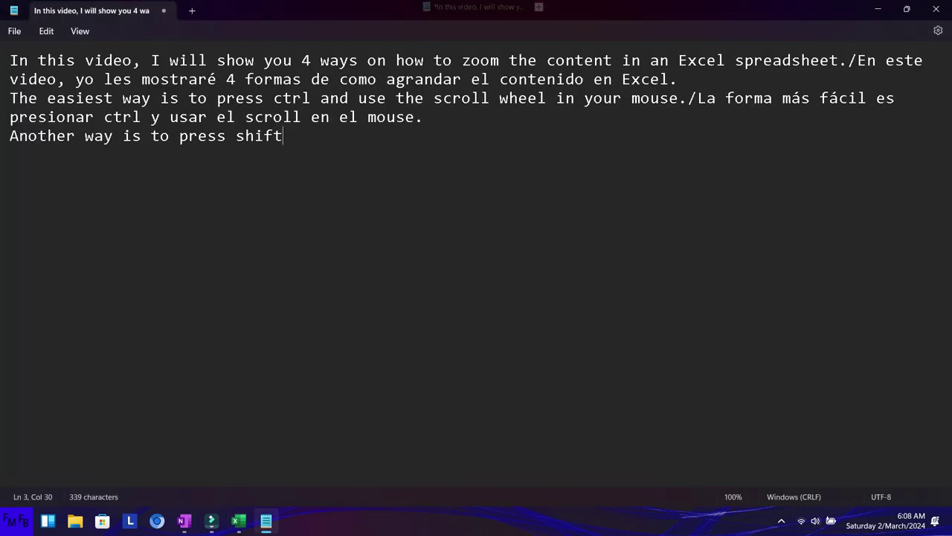
{"action": "type", "text": "+alt++ and shift+alt+-"}
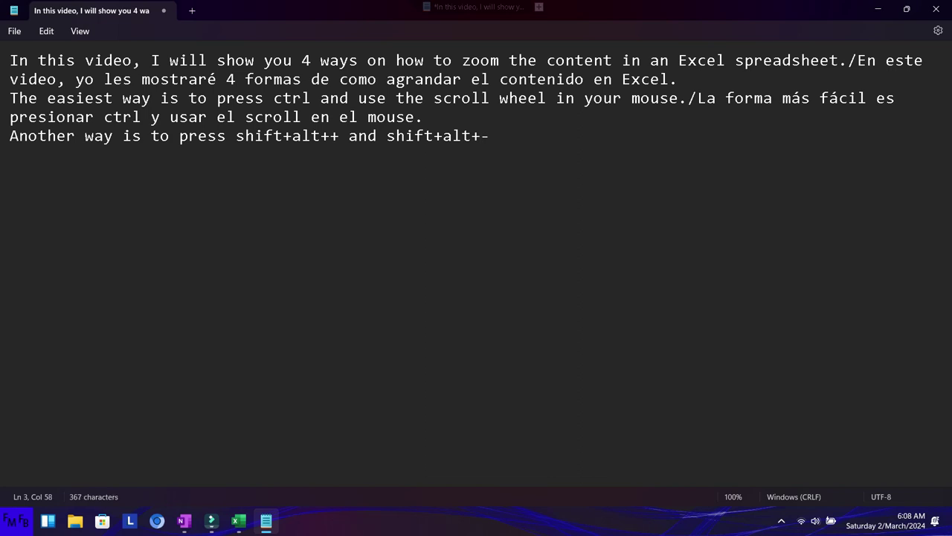
{"action": "key", "text": "alt+Tab"}
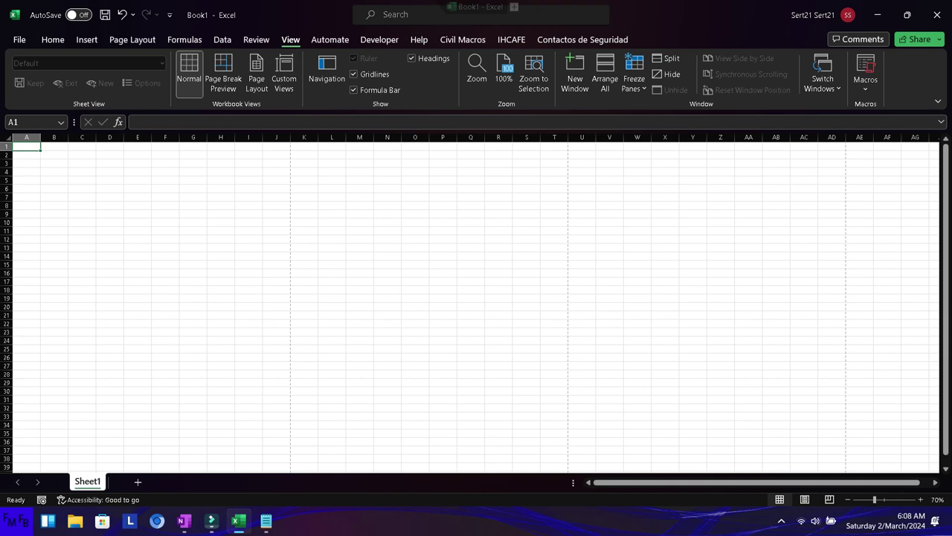
Zoom the sheet in, then out to 55% with the keyboard shortcut, and go back to Notepad
{"action": "key", "text": "ctrl+alt+equal"}
{"action": "key", "text": "ctrl+alt+equal"}
{"action": "key", "text": "ctrl+alt+equal"}
{"action": "key", "text": "ctrl+alt+minus"}
{"action": "key", "text": "ctrl+alt+minus"}
{"action": "key", "text": "ctrl+alt+minus"}
{"action": "key", "text": "ctrl+alt+minus"}
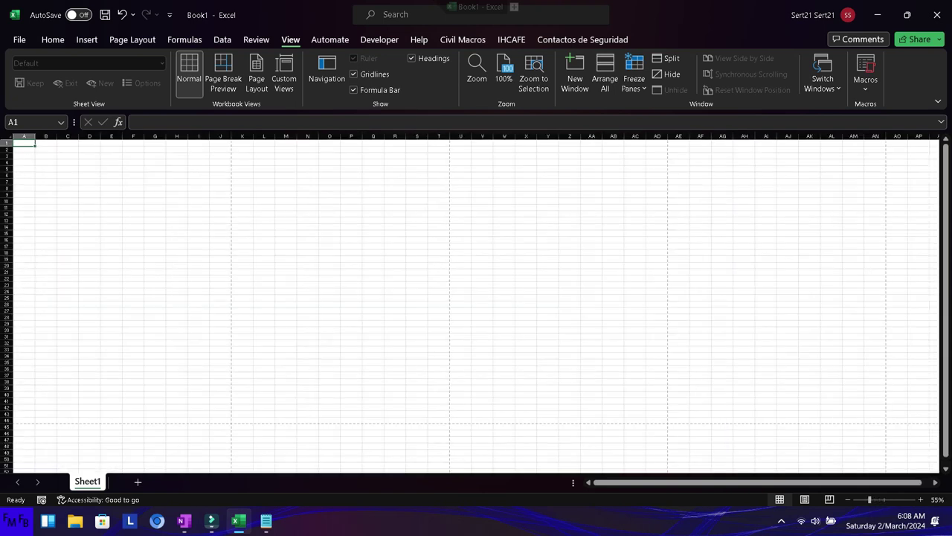
{"action": "key", "text": "alt+Tab"}
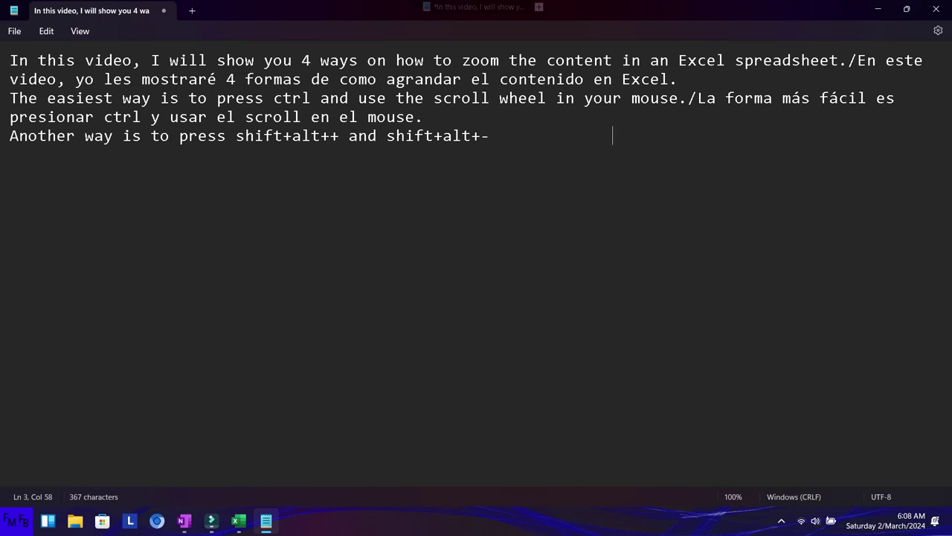
Append ', otra forma es presionar ctrl+shift++ y ctrl+shift+-' to line 3 and start a new line
{"action": "key", "text": "BackSpace"}
{"action": "key", "text": "BackSpace"}
{"action": "key", "text": "BackSpace"}
{"action": "key", "text": "BackSpace"}
{"action": "key", "text": "BackSpace"}
{"action": "key", "text": "BackSpace"}
{"action": "type", "text": ", otra forma es presionar ctrl+shift++ y ctrl"}
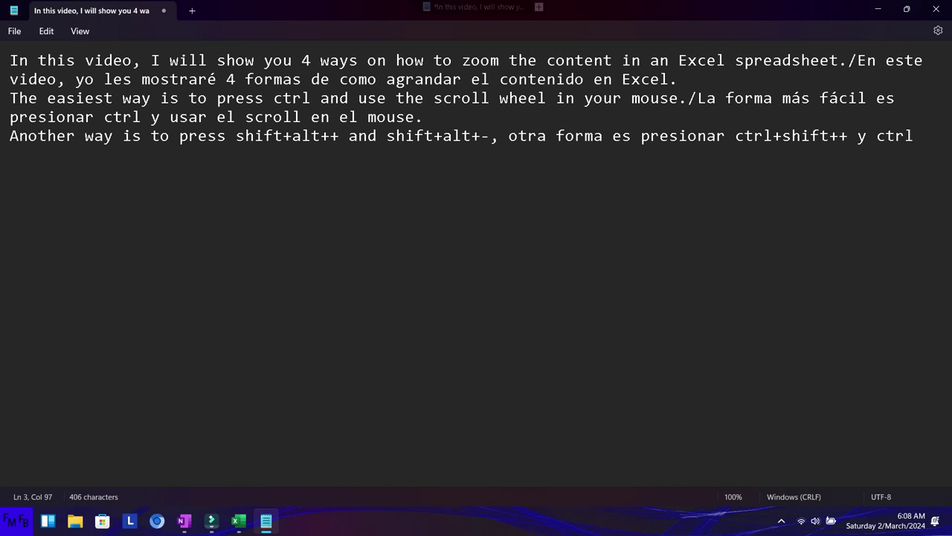
{"action": "type", "text": "+shi"}
{"action": "type", "text": "ft"}
{"action": "type", "text": "+-."}
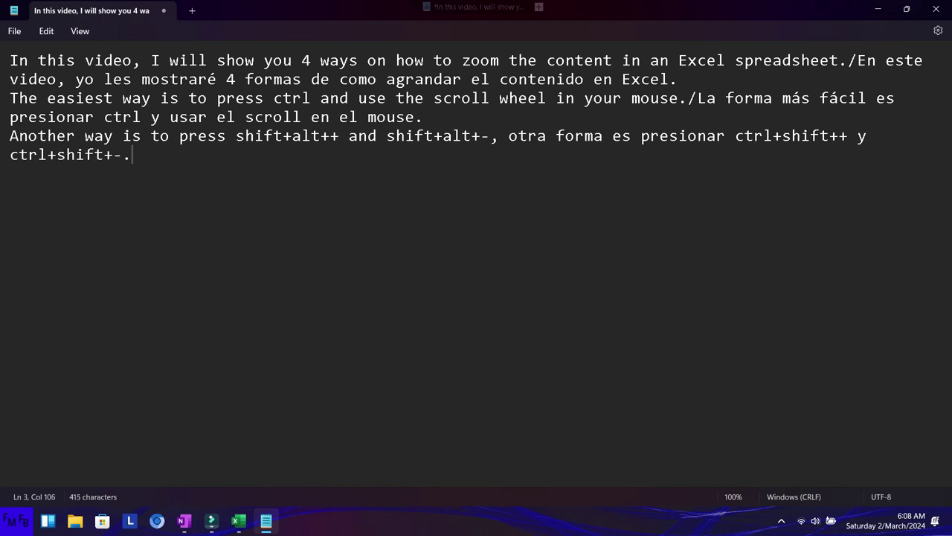
{"action": "key", "text": "Return"}
Write line 4 about using the zoom in the bottom right corner, with 'Otra forma es usar el zoom en la parte inferior derecha de Excel'
{"action": "type", "text": "Ano"}
{"action": "type", "text": "ther way is to use the zoomin the botton right corner"}
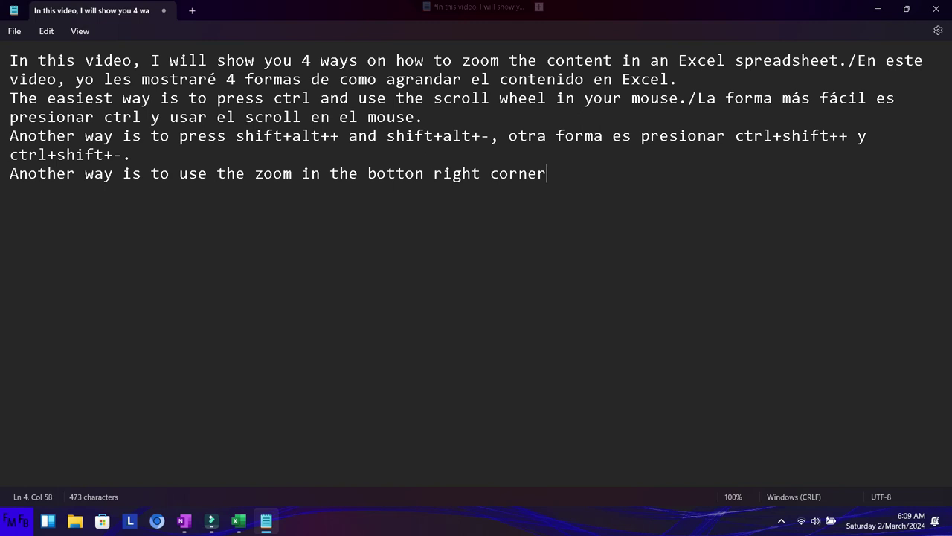
{"action": "type", "text": "Another e"}
{"action": "key", "text": "BackSpace"}
{"action": "type", "text": "way is to use the zoom in the"}
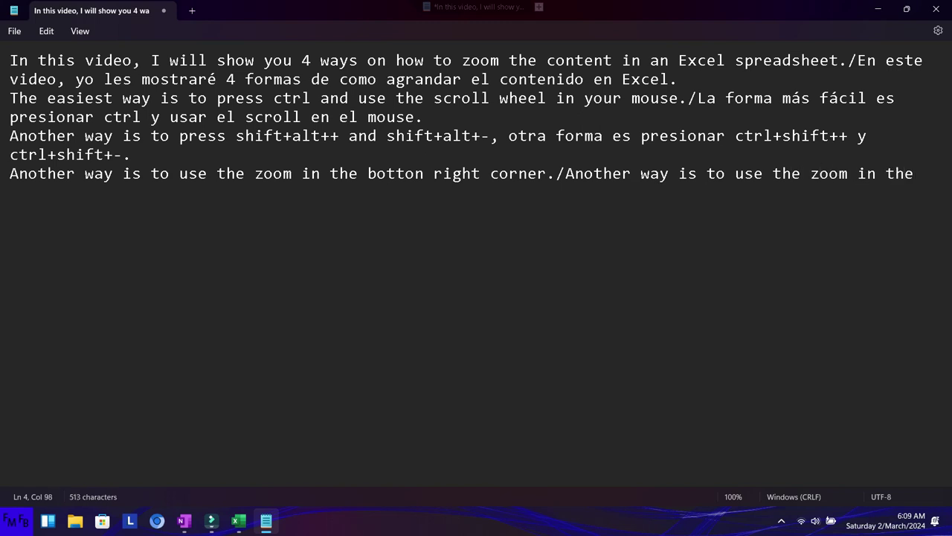
{"action": "key", "text": "BackSpace"}
{"action": "key", "text": "BackSpace"}
{"action": "key", "text": "BackSpace"}
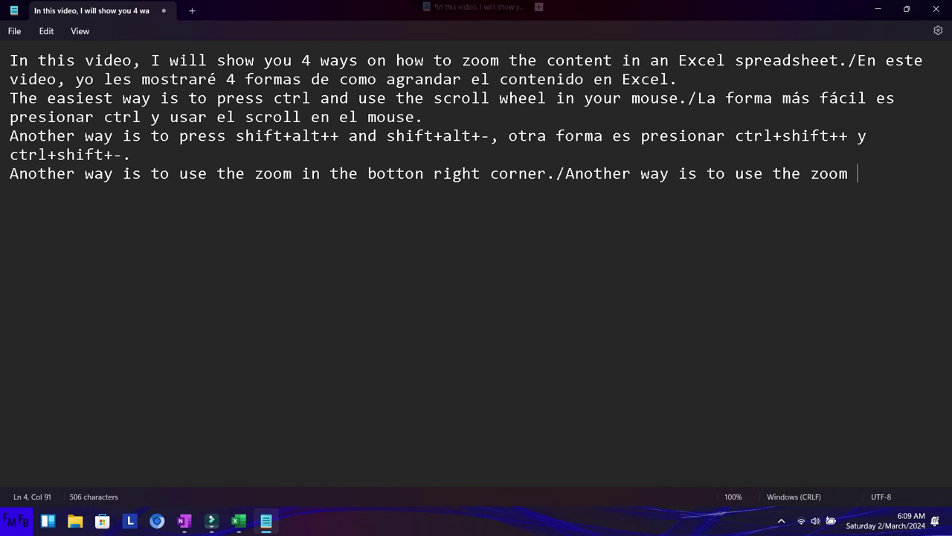
{"action": "key", "text": "BackSpace"}
{"action": "key", "text": "BackSpace"}
{"action": "key", "text": "BackSpace"}
{"action": "key", "text": "BackSpace"}
{"action": "key", "text": "BackSpace"}
{"action": "key", "text": "BackSpace"}
{"action": "key", "text": "BackSpace"}
{"action": "key", "text": "BackSpace"}
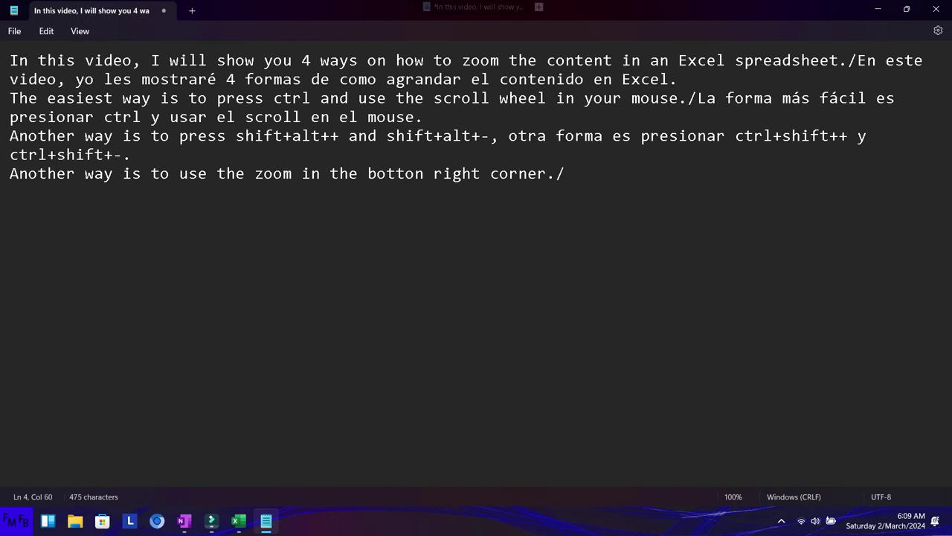
{"action": "type", "text": "Otra forma es "}
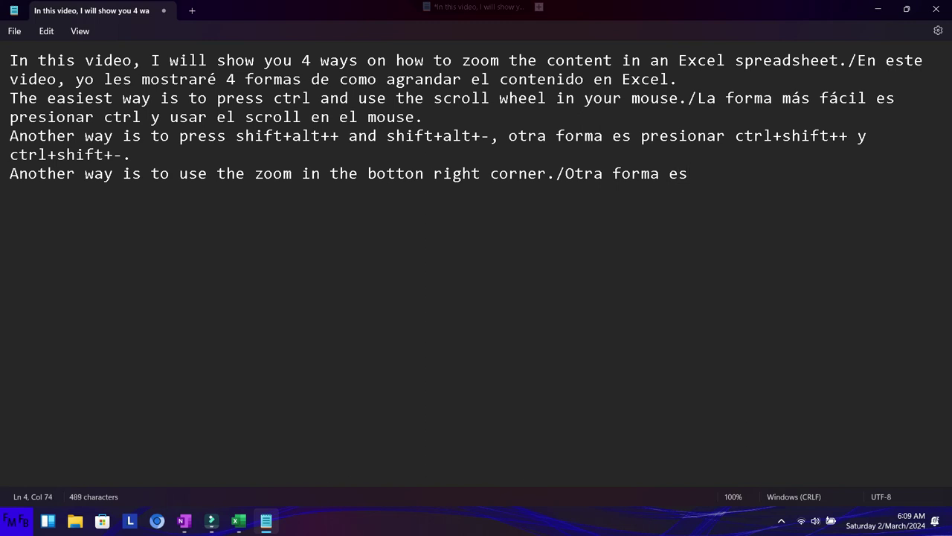
{"action": "type", "text": "usar el "}
{"action": "type", "text": "zoom"}
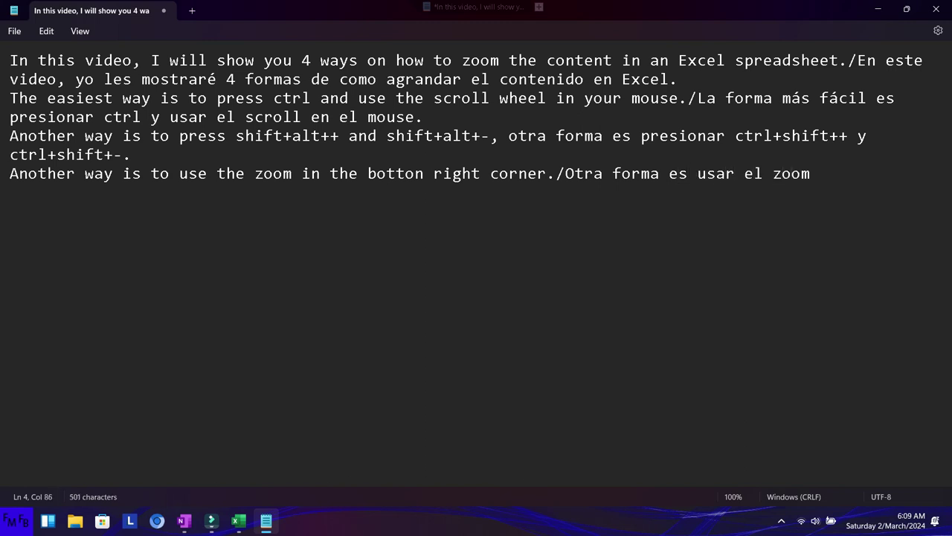
{"action": "type", "text": " en la parte inferior de"}
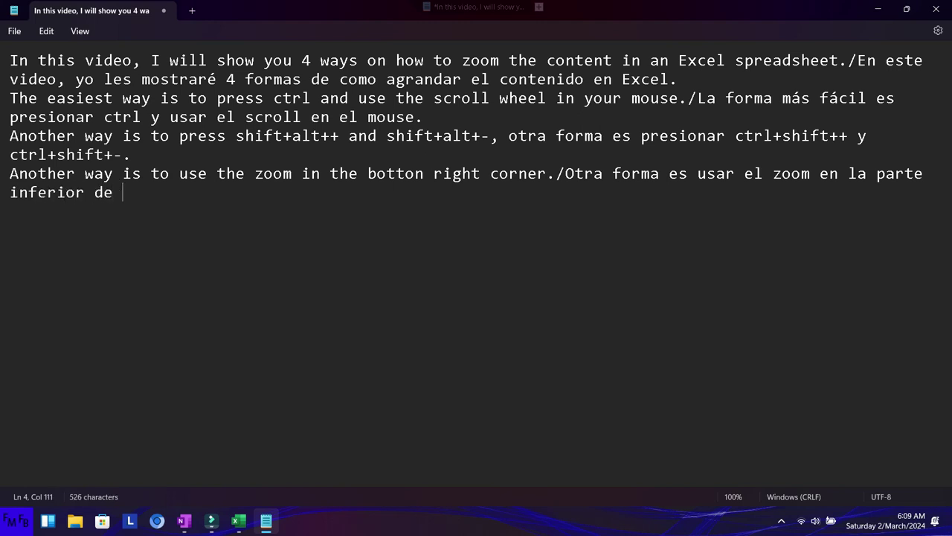
{"action": "type", "text": "recha de "}
{"action": "type", "text": "Excel"}
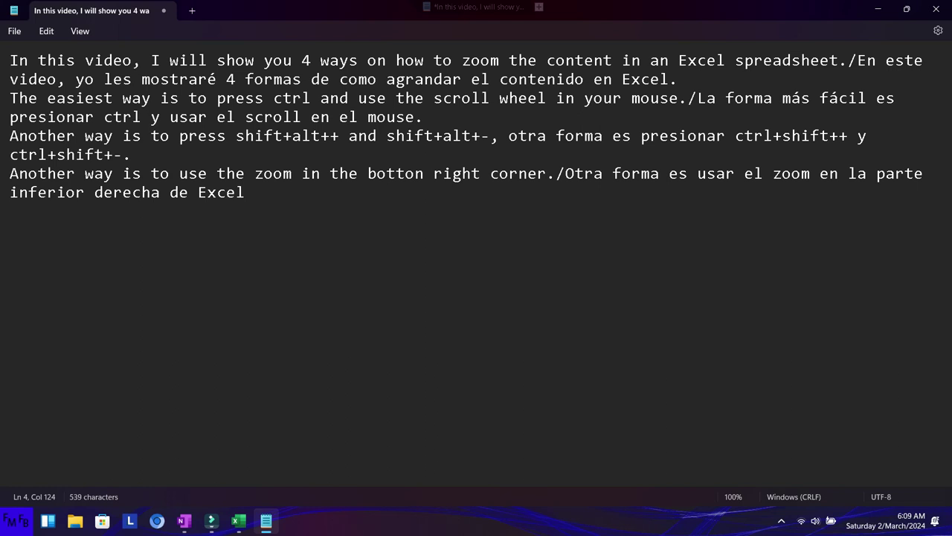
Replace the comma on line 3 with a slash, start line 5, and switch to Excel
{"action": "key", "text": "Up"}
{"action": "key", "text": "Up"}
{"action": "key", "text": "Up"}
{"action": "key", "text": "Right"}
{"action": "key", "text": "Right"}
{"action": "key", "text": "Right"}
{"action": "key", "text": "ctrl+Right"}
{"action": "key", "text": "ctrl+Right"}
{"action": "key", "text": "ctrl+Right"}
{"action": "key", "text": "ctrl+Right"}
{"action": "key", "text": "ctrl+Right"}
{"action": "key", "text": "BackSpace"}
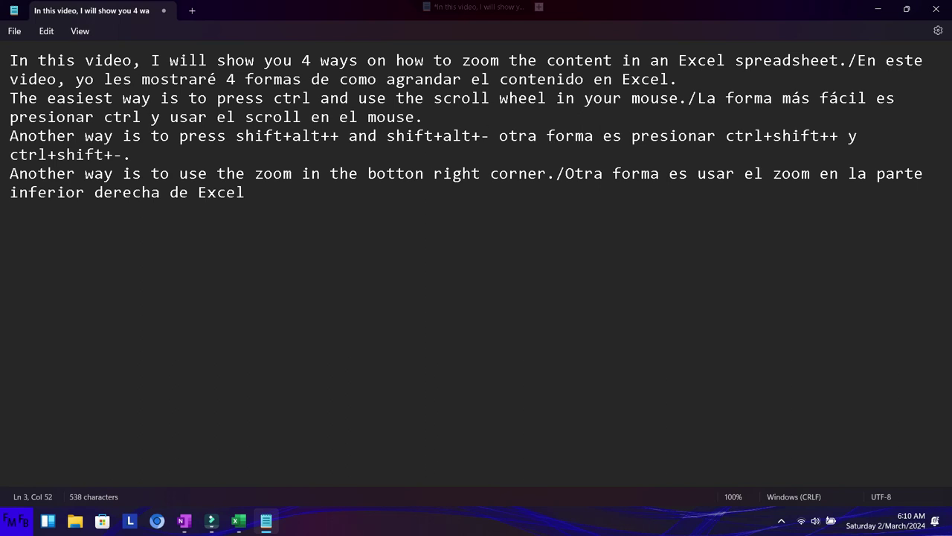
{"action": "type", "text": "/"}
{"action": "left_click", "coordinate": [246, 192]}
{"action": "key", "text": "Return"}
{"action": "key", "text": "alt+Tab"}
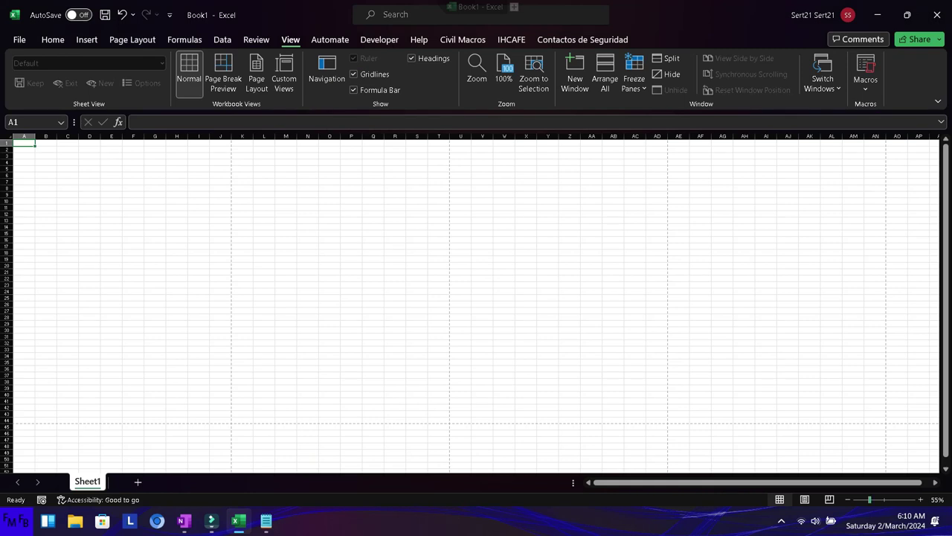
Zoom in three steps with the status-bar + button, then out three steps to 50%, and return to Notepad
{"action": "left_click", "coordinate": [920, 499]}
{"action": "left_click", "coordinate": [921, 499]}
{"action": "left_click", "coordinate": [921, 499]}
{"action": "left_click", "coordinate": [921, 499]}
{"action": "left_click", "coordinate": [920, 499]}
{"action": "left_click", "coordinate": [920, 499]}
{"action": "left_click", "coordinate": [847, 499]}
{"action": "left_click", "coordinate": [848, 499]}
{"action": "left_click", "coordinate": [847, 499]}
{"action": "left_click", "coordinate": [847, 499]}
{"action": "left_click", "coordinate": [847, 499]}
{"action": "left_click", "coordinate": [847, 499]}
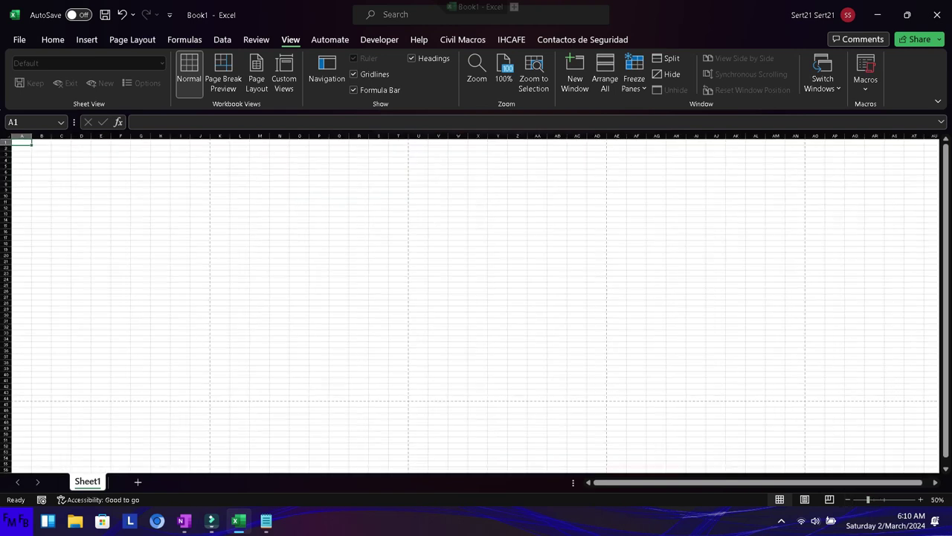
{"action": "key", "text": "alt+Tab"}
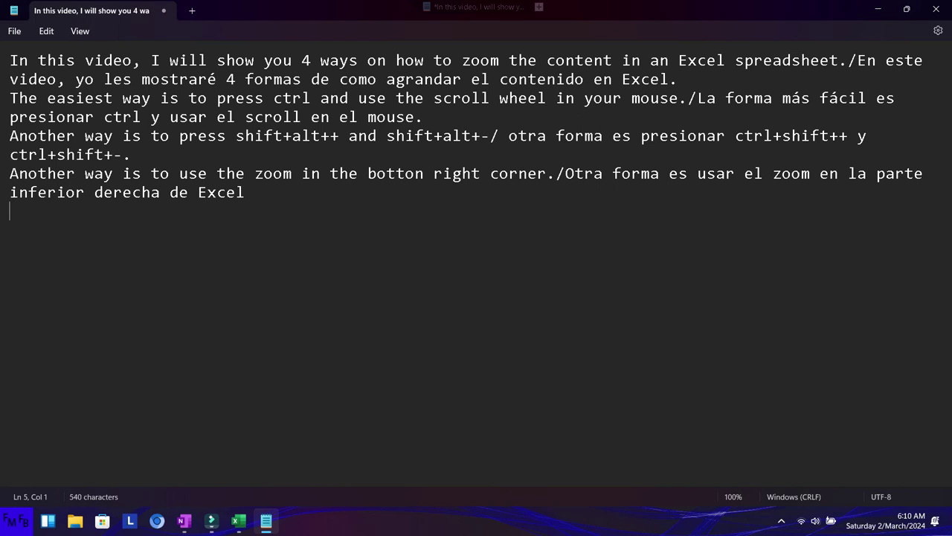
Write line 5 about using the buttons in the View tab, plus 'La ultima forma es usar los botones en la pestaña de vista'
{"action": "type", "text": "An"}
{"action": "type", "text": "d the last method is to use the buttons in the"}
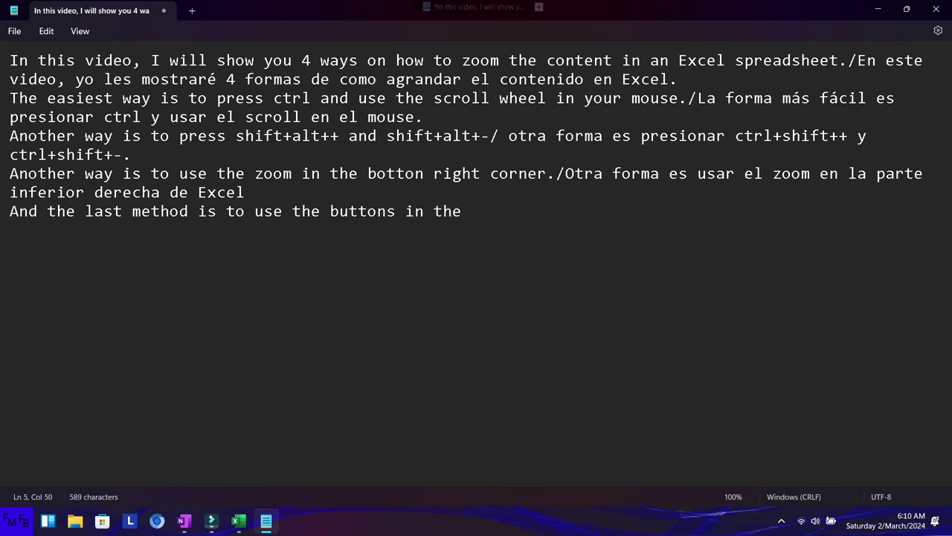
{"action": "type", "text": "view tab"}
{"action": "type", "text": "La ultima forma s"}
{"action": "key", "text": "BackSpace"}
{"action": "type", "text": "es usar los botones en la pestaña de vista."}
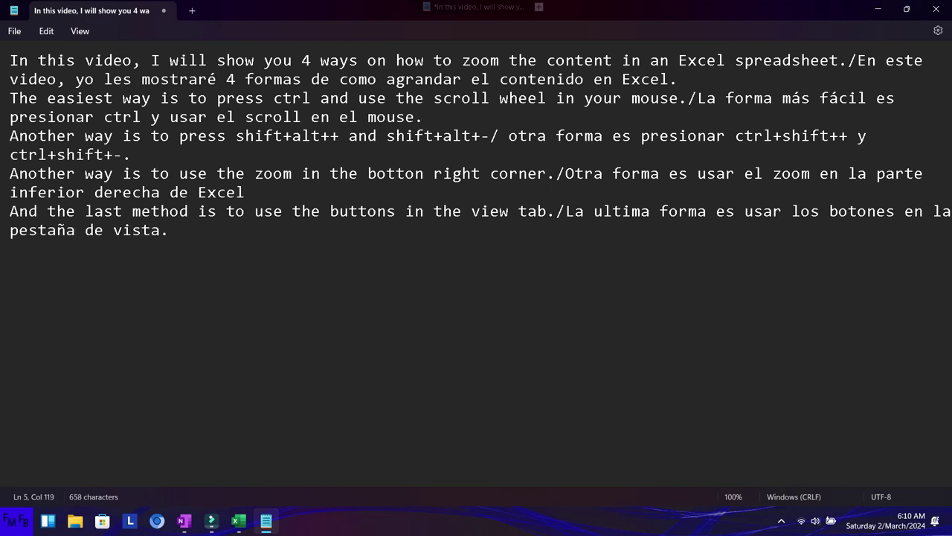
{"action": "key", "text": "alt+Tab"}
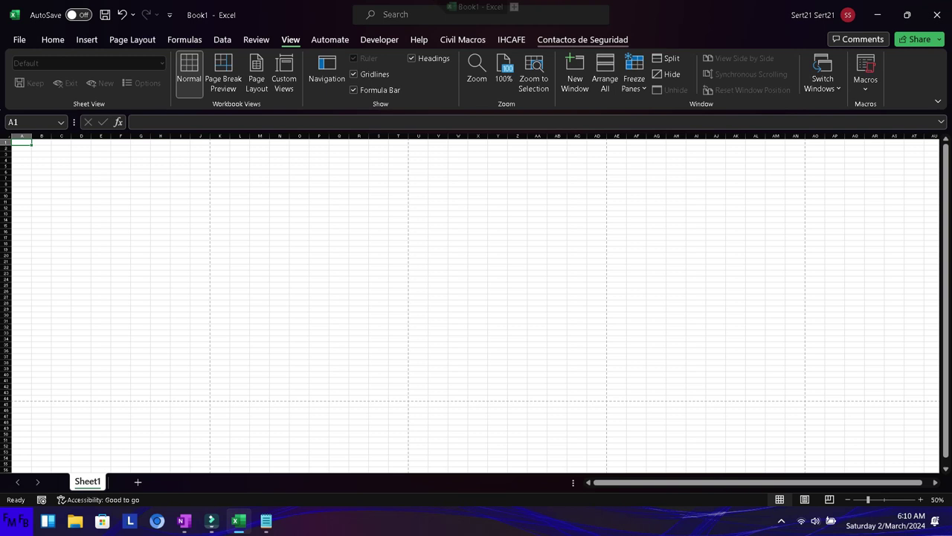
Set 200% magnification through View > Zoom, then reset the sheet with the 100% button
{"action": "left_click", "coordinate": [256, 39]}
{"action": "left_click", "coordinate": [290, 40]}
{"action": "left_click", "coordinate": [477, 71]}
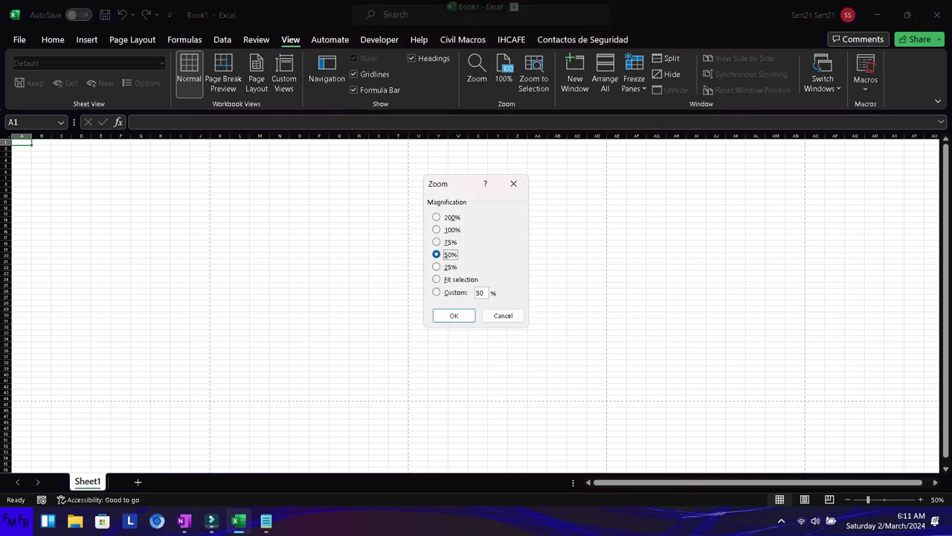
{"action": "left_click", "coordinate": [436, 217]}
{"action": "left_click", "coordinate": [454, 315]}
{"action": "left_click", "coordinate": [503, 71]}
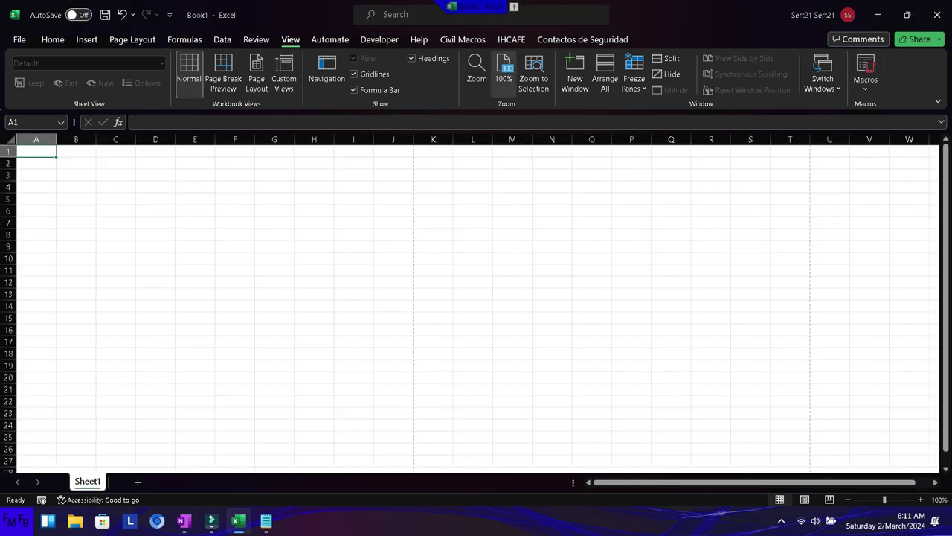